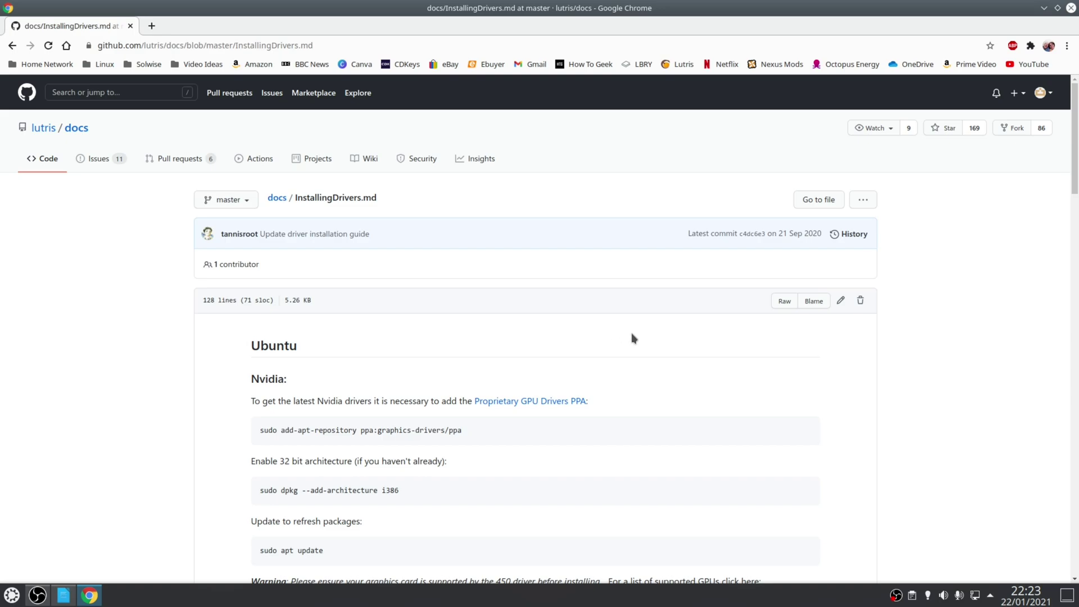
Step: Read through the Lutris graphics driver installation guide and the dependencies listed on the Battle.Net documentation page
scroll(632, 336, down, 5)
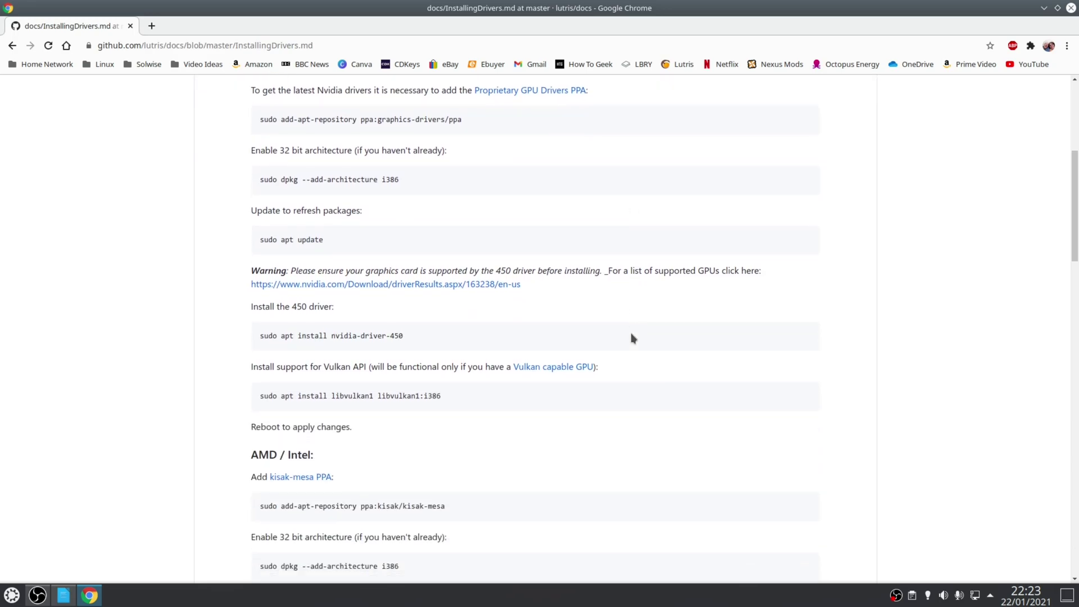
scroll(632, 337, down, 8)
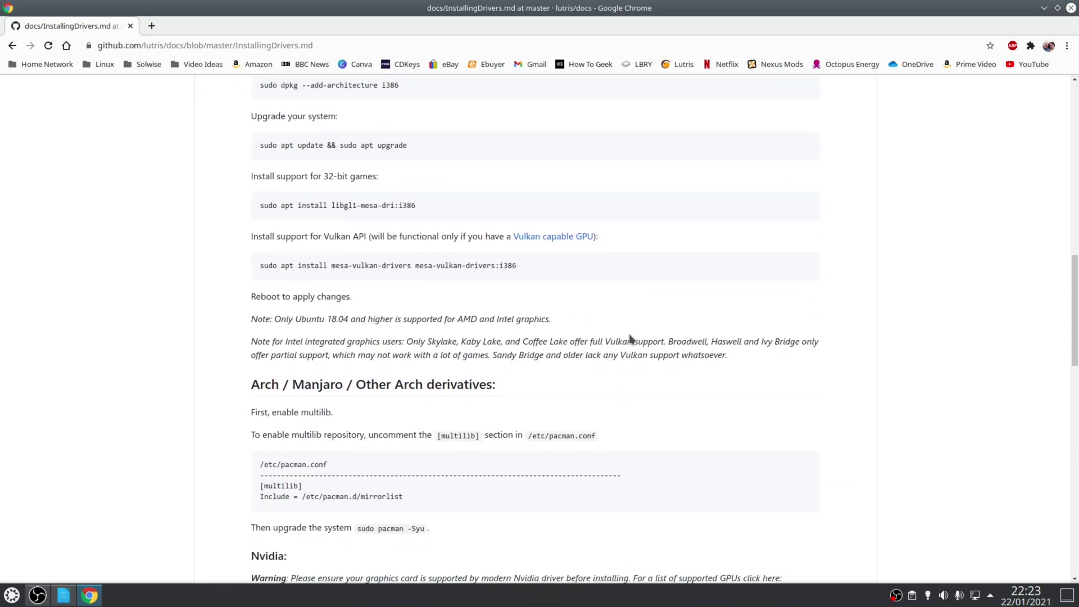
scroll(629, 338, down, 9)
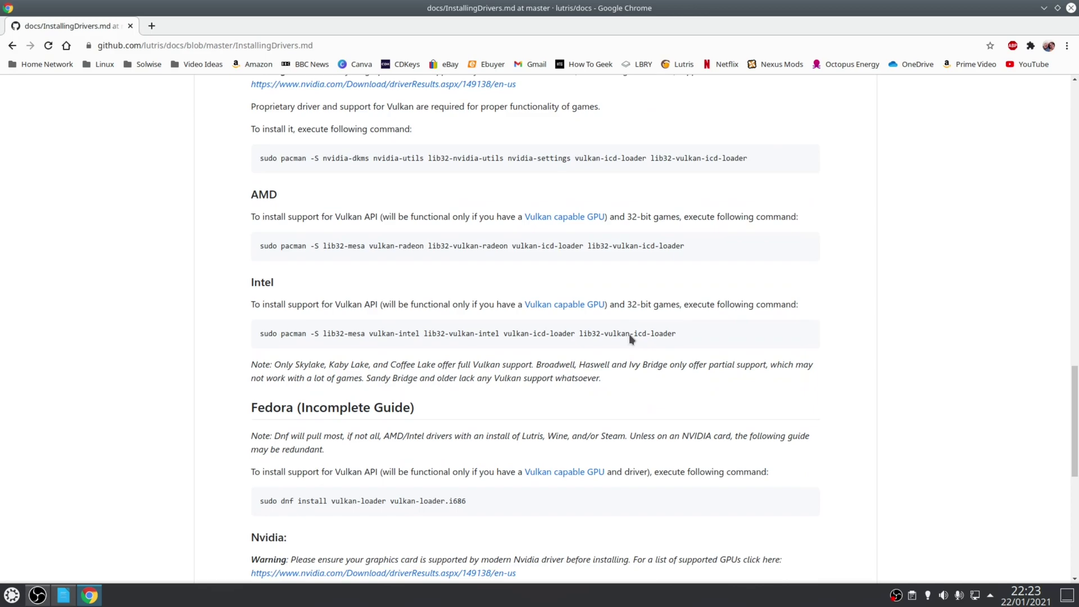
scroll(630, 336, down, 4)
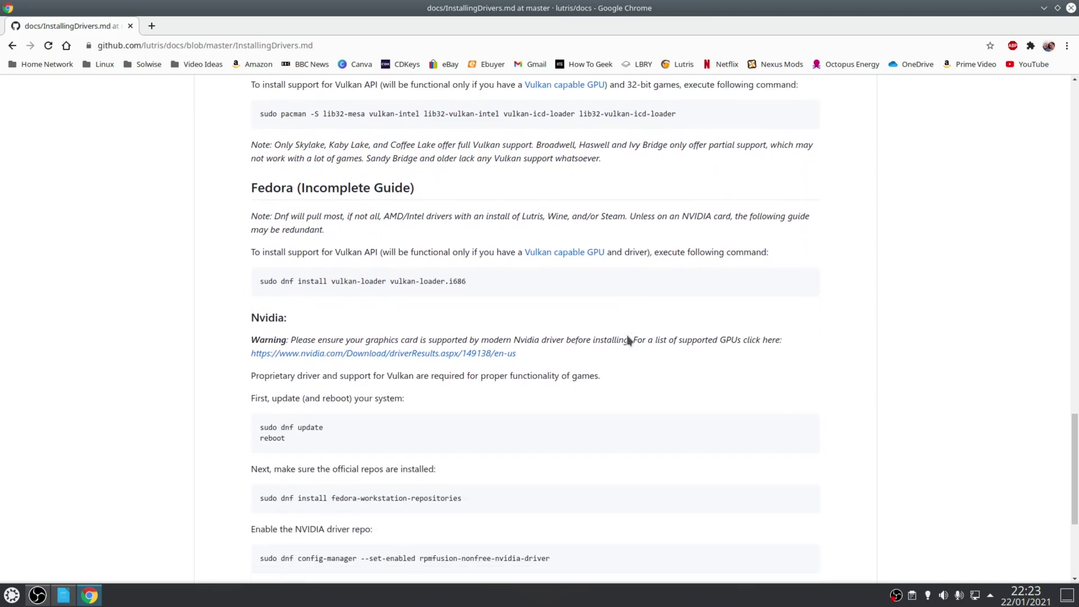
scroll(628, 340, down, 4)
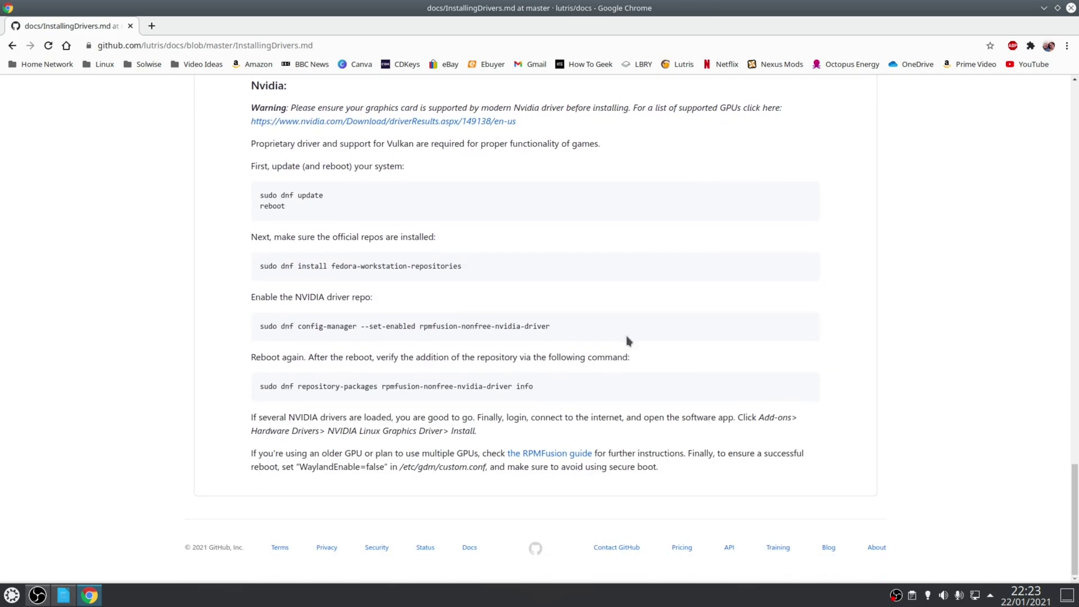
scroll(628, 341, up, 1)
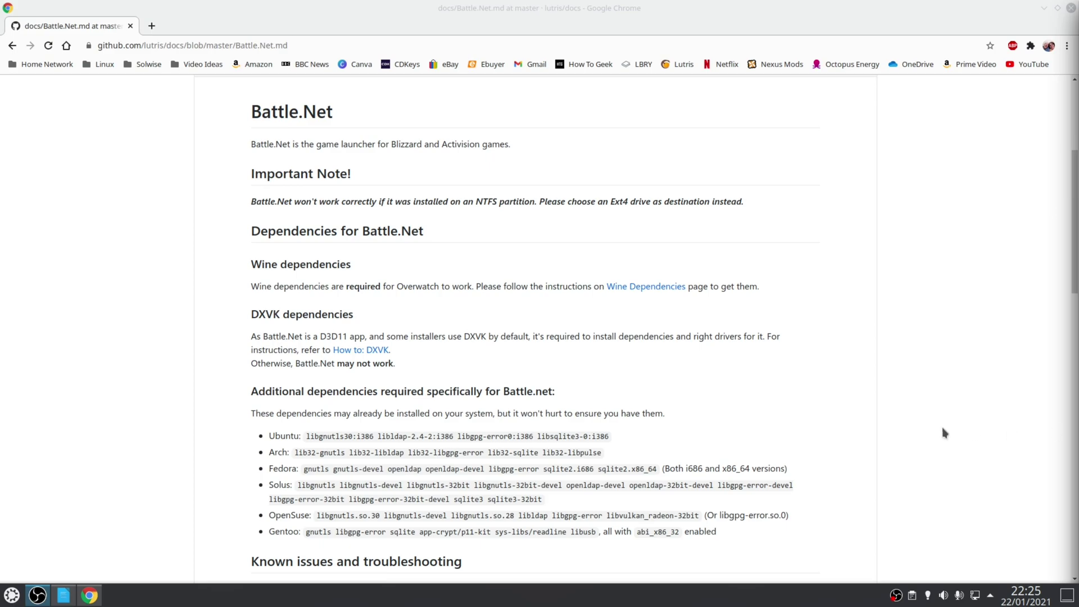
click(688, 423)
scroll(733, 430, down, 1)
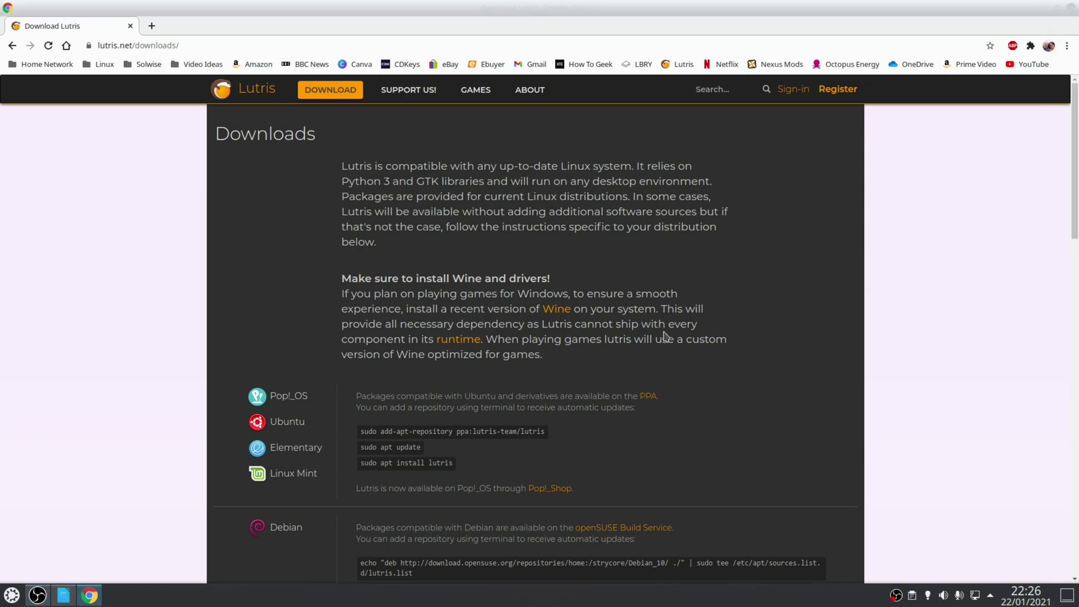
Step: Review the Lutris download page's installation instructions for the different Linux distributions
scroll(754, 371, down, 3)
scroll(754, 372, down, 6)
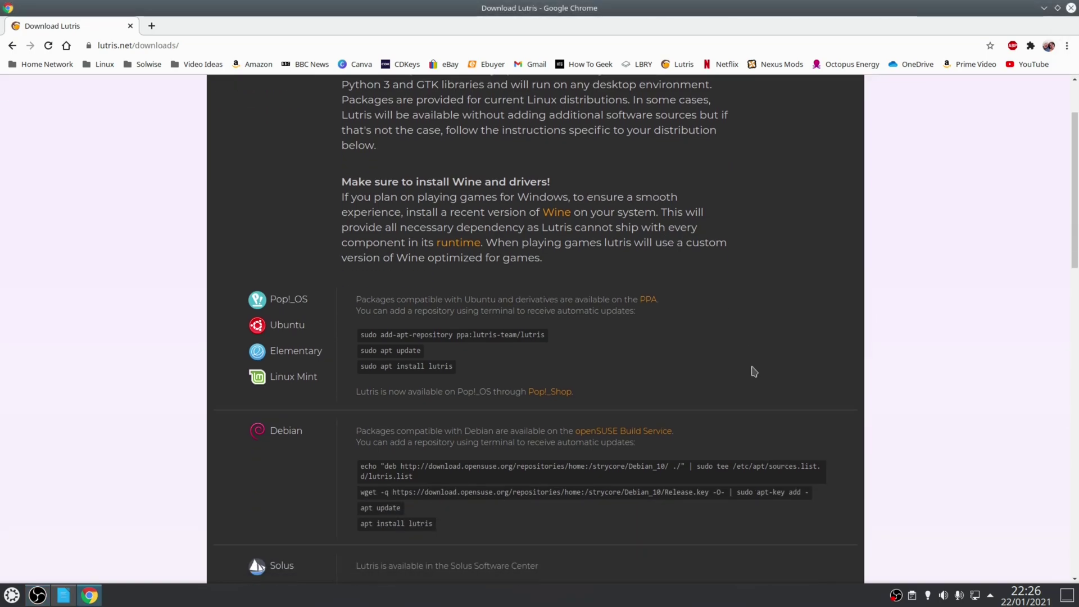
scroll(747, 375, down, 2)
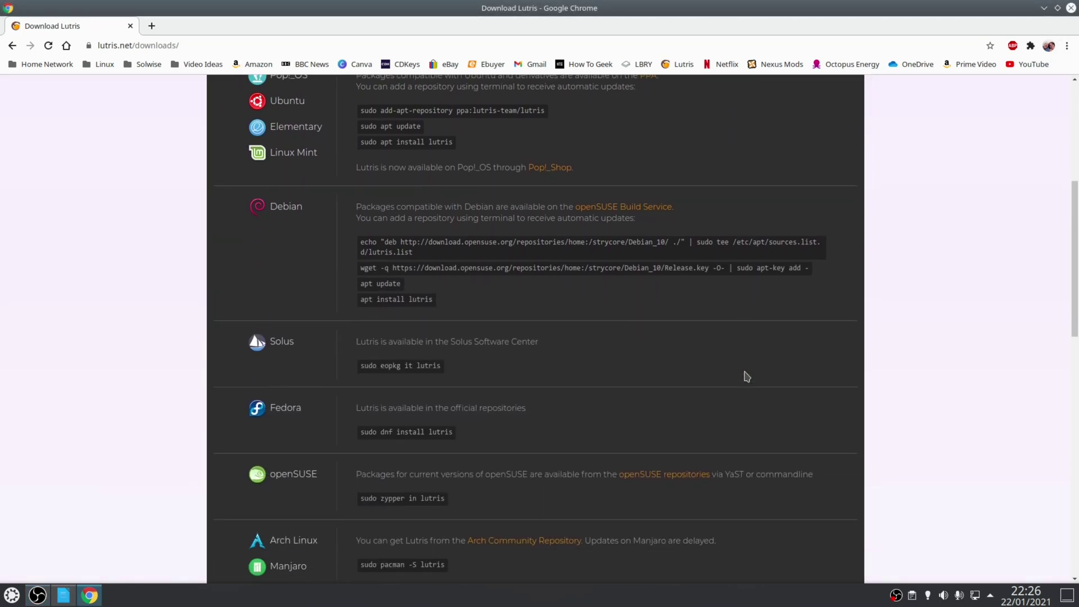
scroll(747, 376, down, 4)
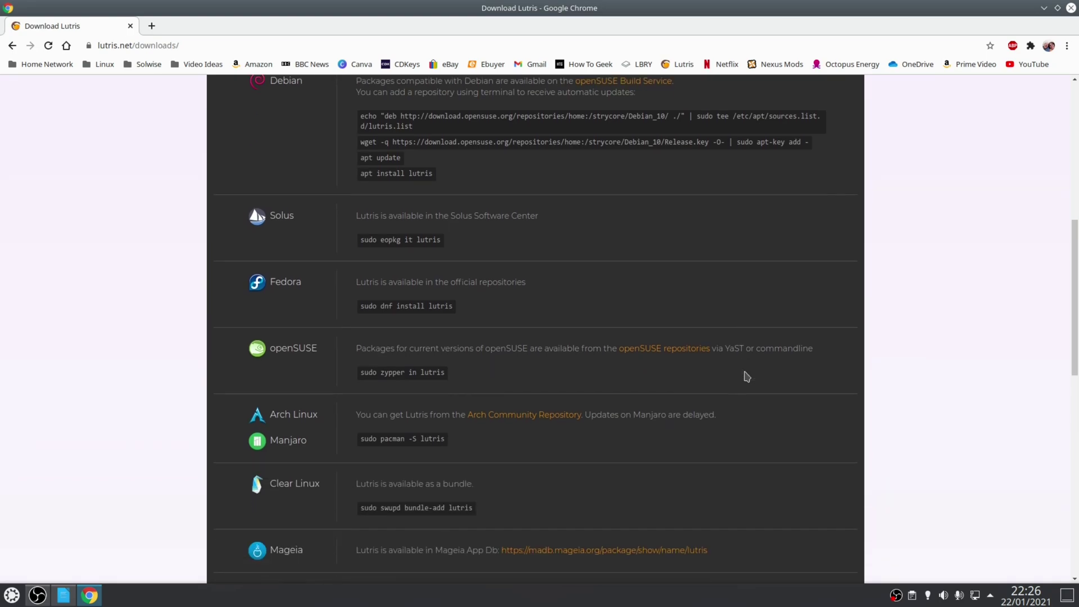
scroll(747, 376, down, 3)
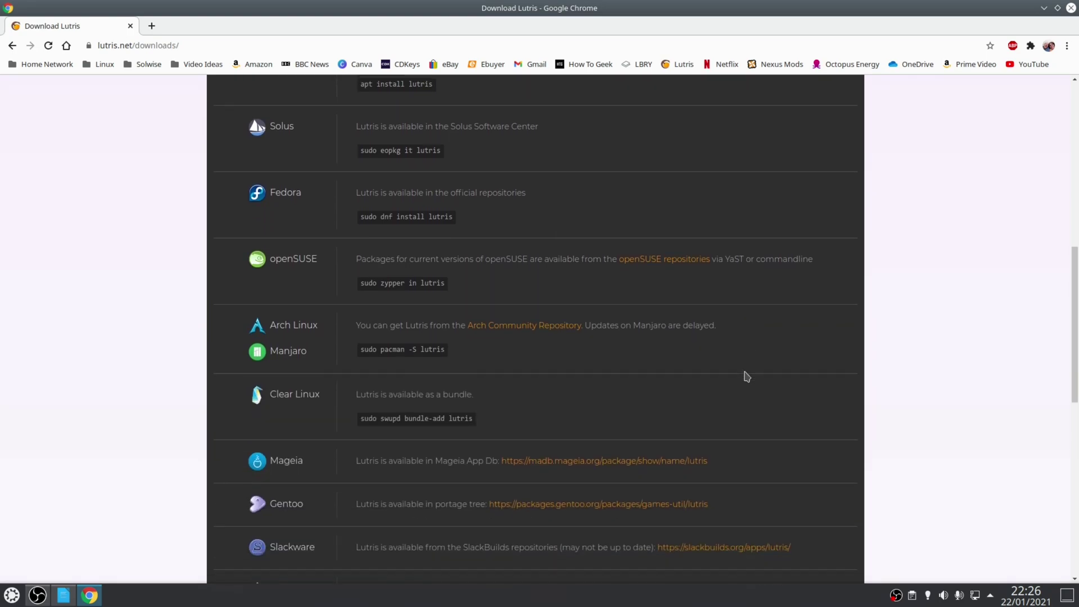
scroll(747, 376, up, 10)
scroll(747, 377, up, 5)
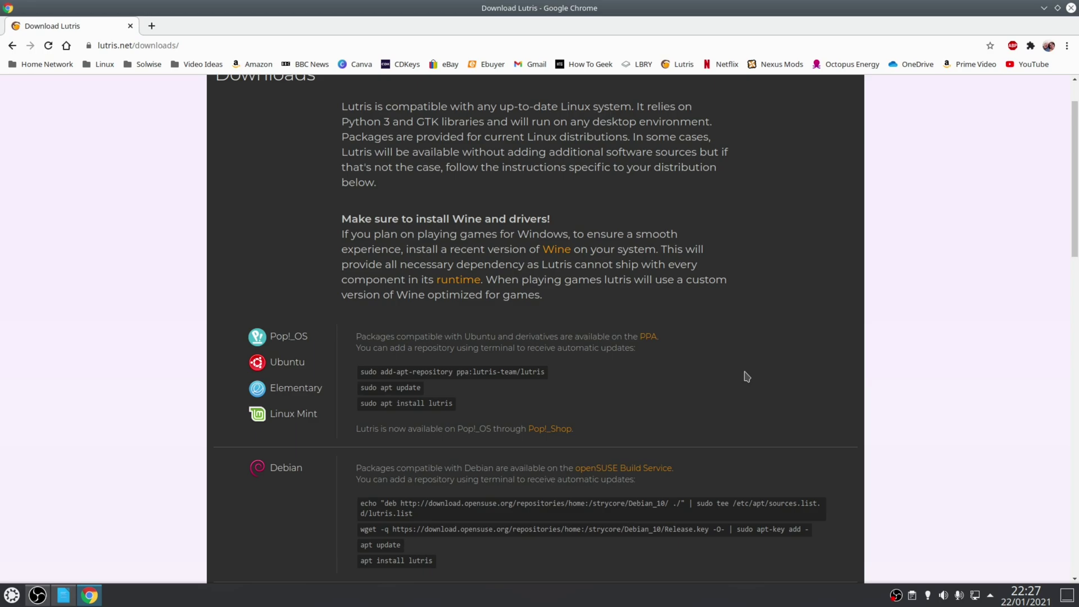
Step: Open a terminal and run the command sudo add-apt-repository ppa:lutris-team/lutris copied from the Lutris download page
key(ctrl+alt+t)
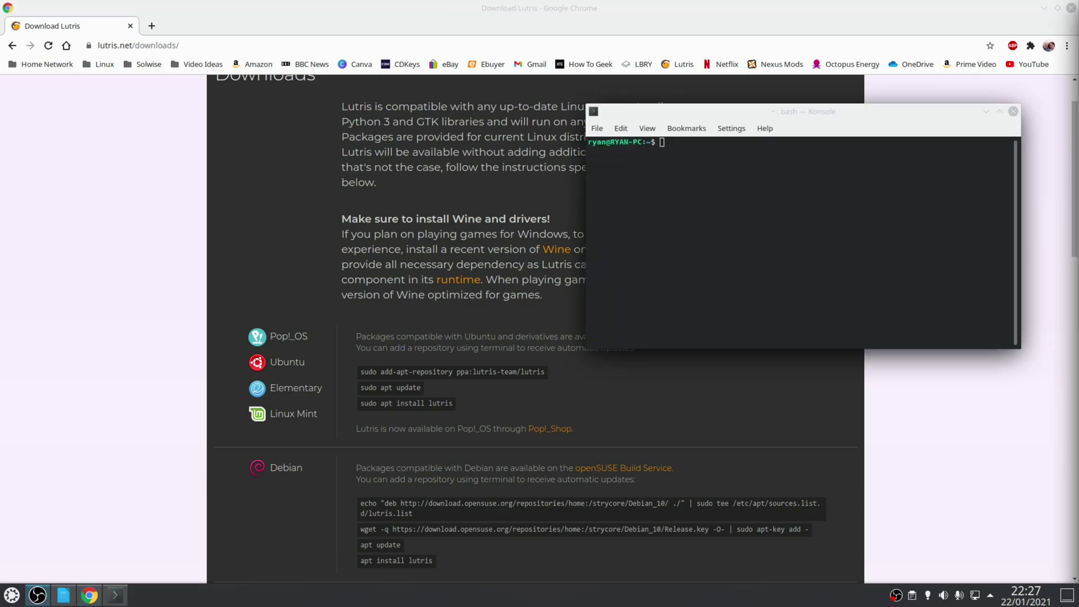
click(823, 254)
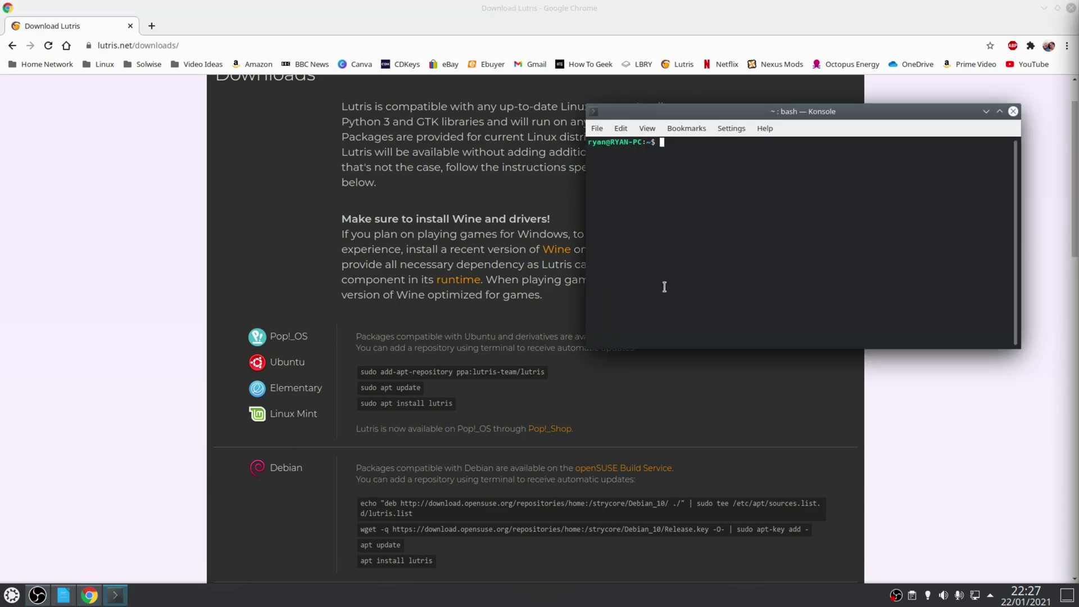
drag(360, 372, 545, 375)
right_click(534, 380)
click(534, 380)
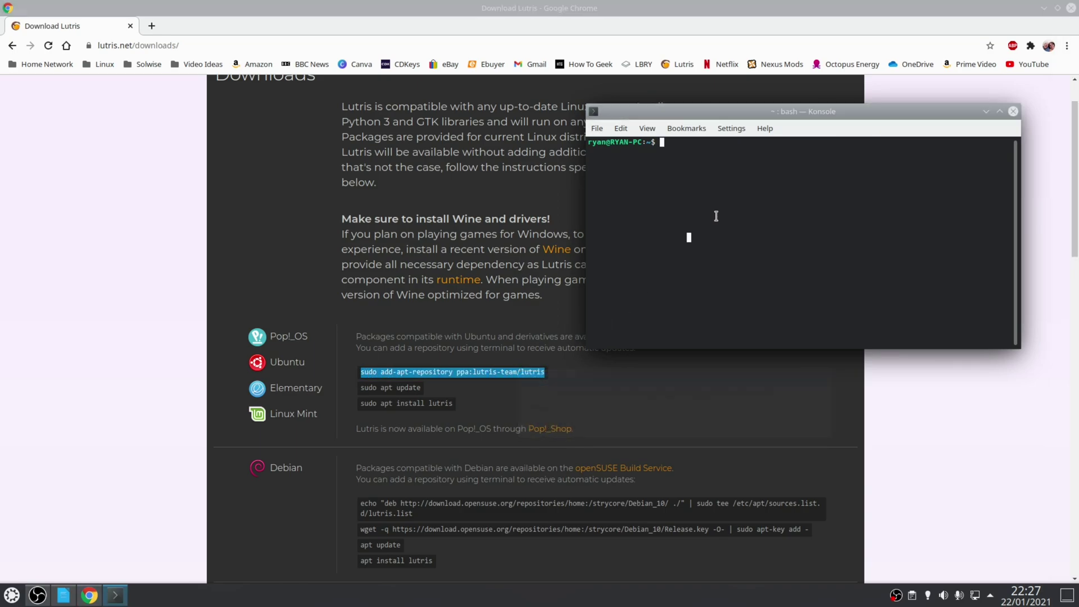
right_click(756, 175)
click(801, 191)
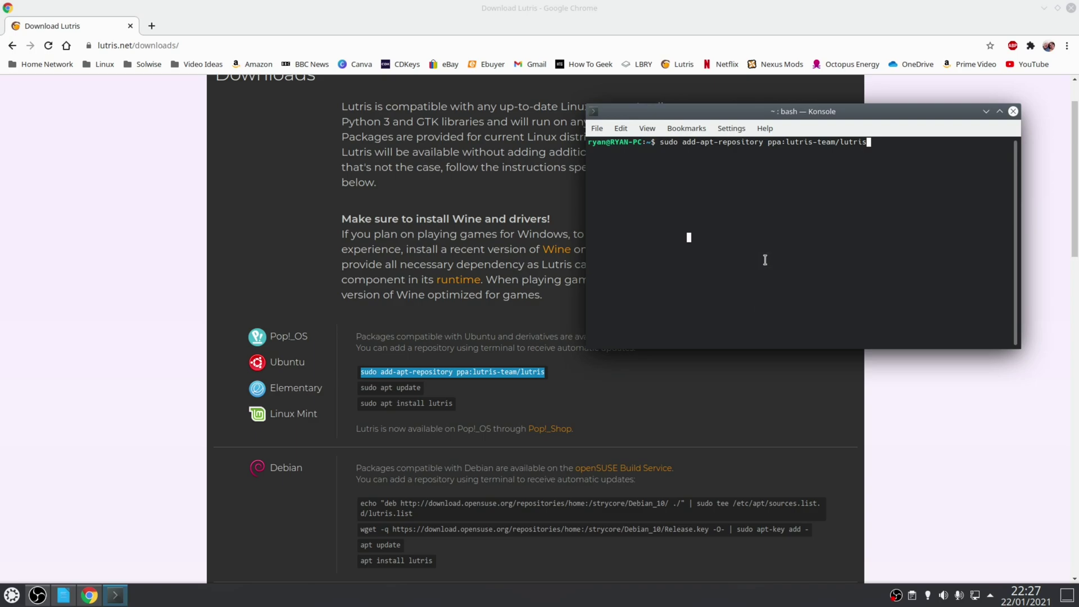
key(Return)
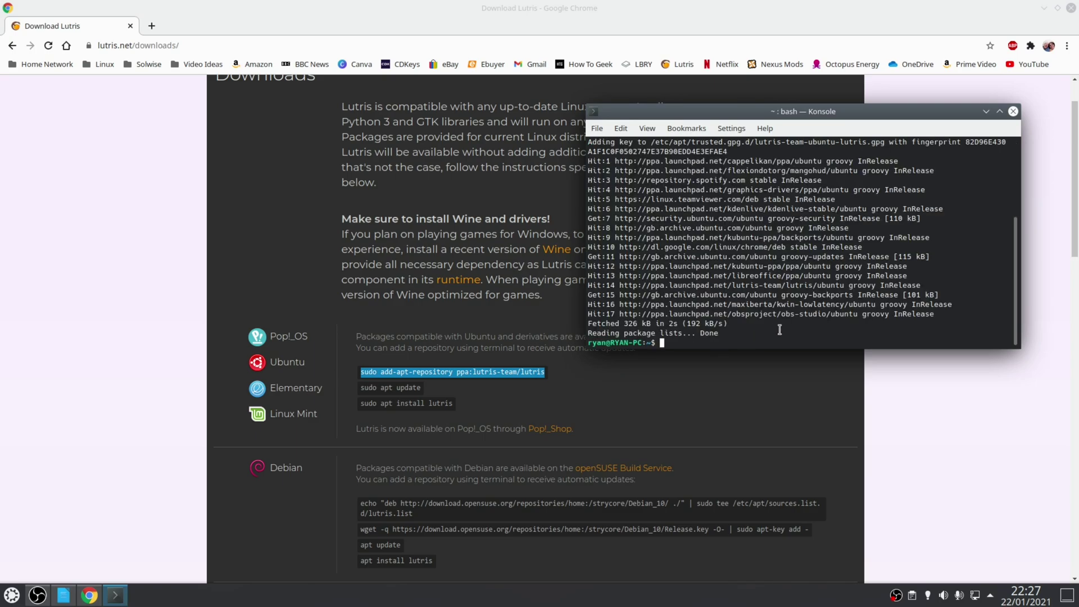
Step: Refresh the package lists with sudo apt update and install Lutris with sudo apt install lutris
text(sudo apt update)
key(Return)
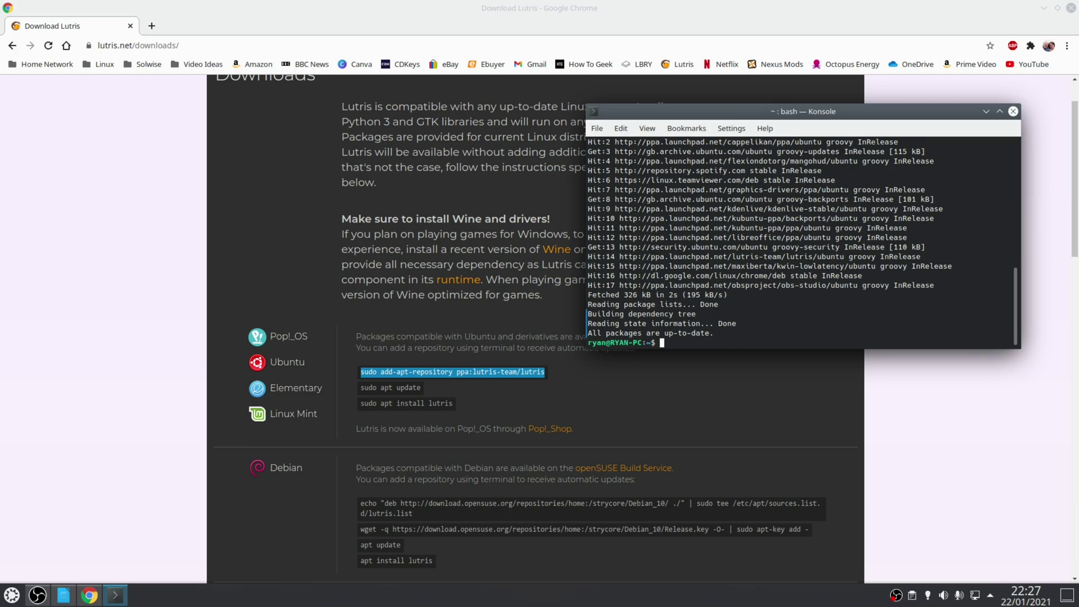
text(sudo apt install lutris)
key(Return)
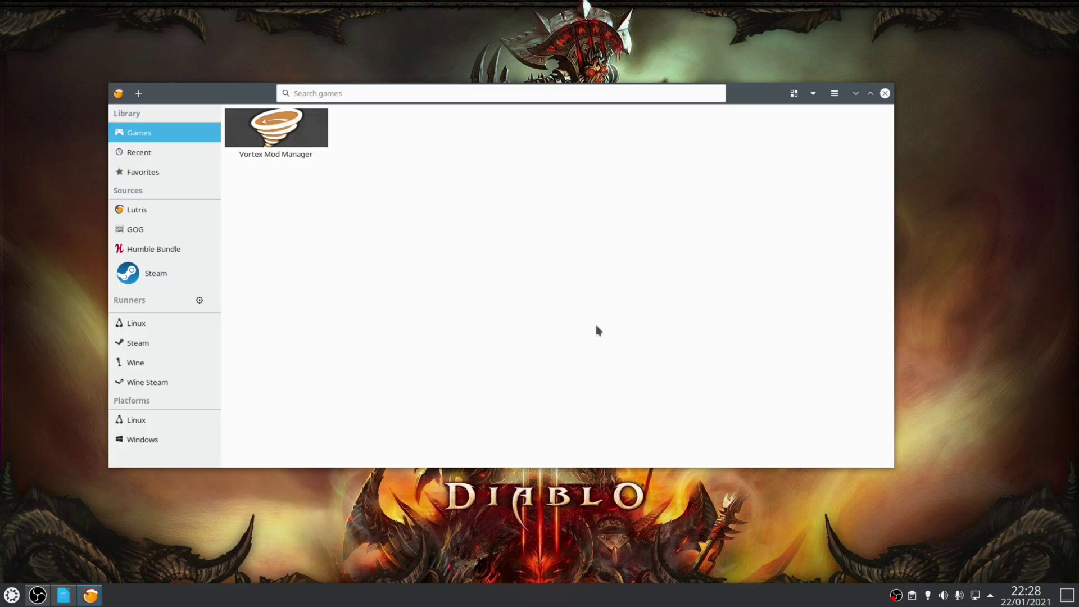
Step: In Lutris, search the community installers for "diablo III" and start the installer for Diablo III
click(167, 206)
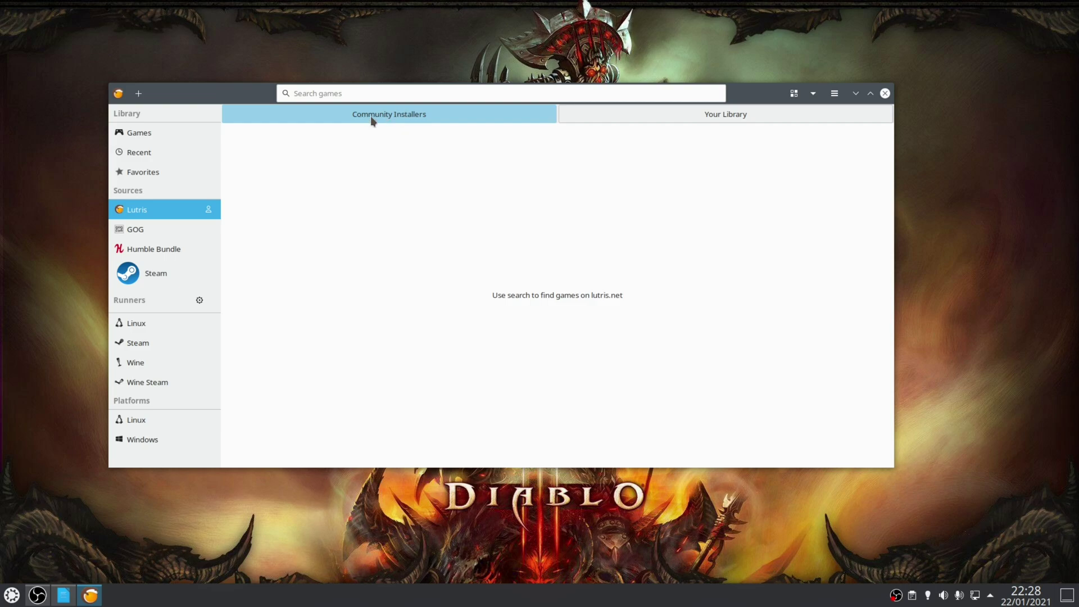
click(381, 94)
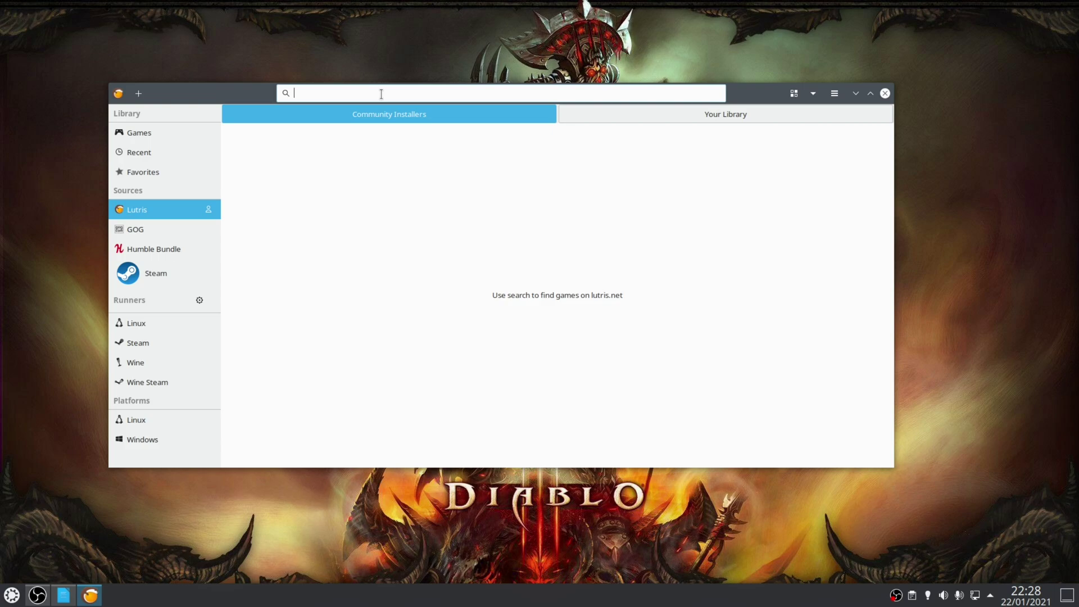
text(diablo III)
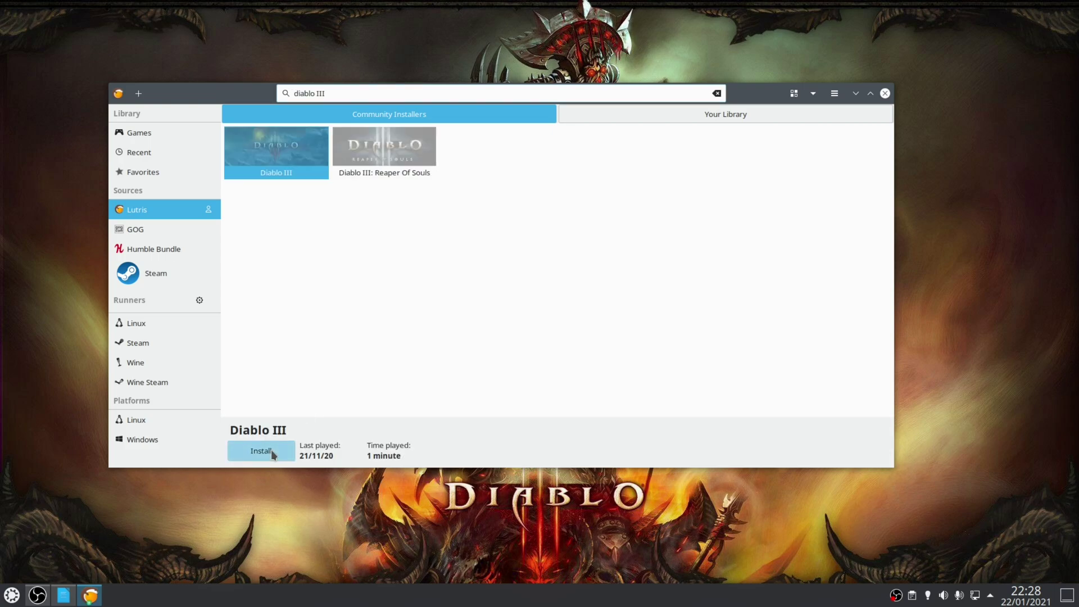
click(261, 450)
click(658, 284)
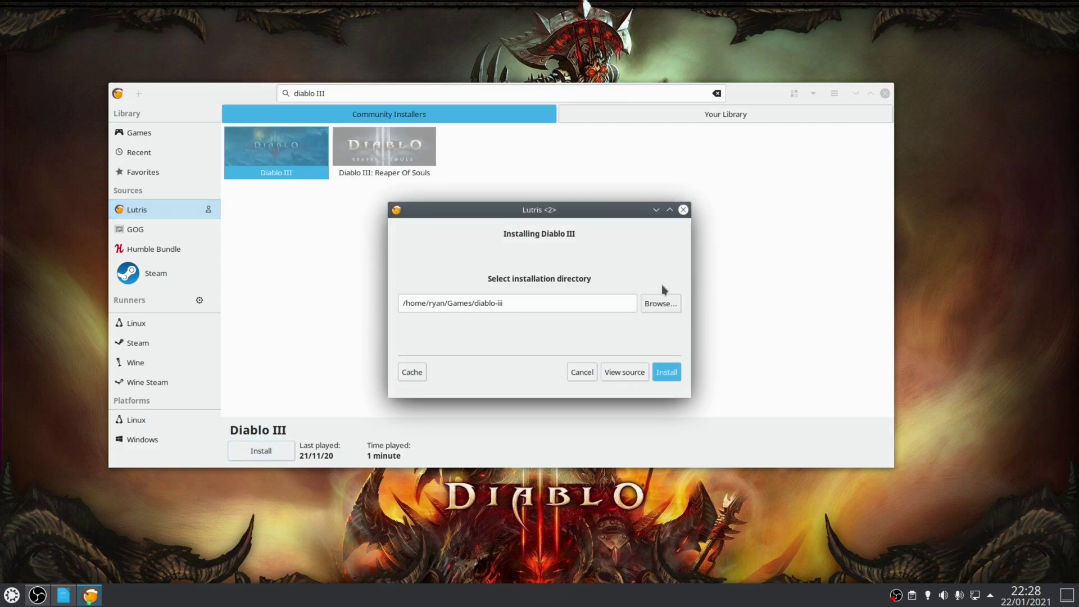
Step: Install Diablo III in the suggested diablo-iii directory, downloading Battle.net-Setup.exe and accepting English (UK) as the setup language
click(666, 375)
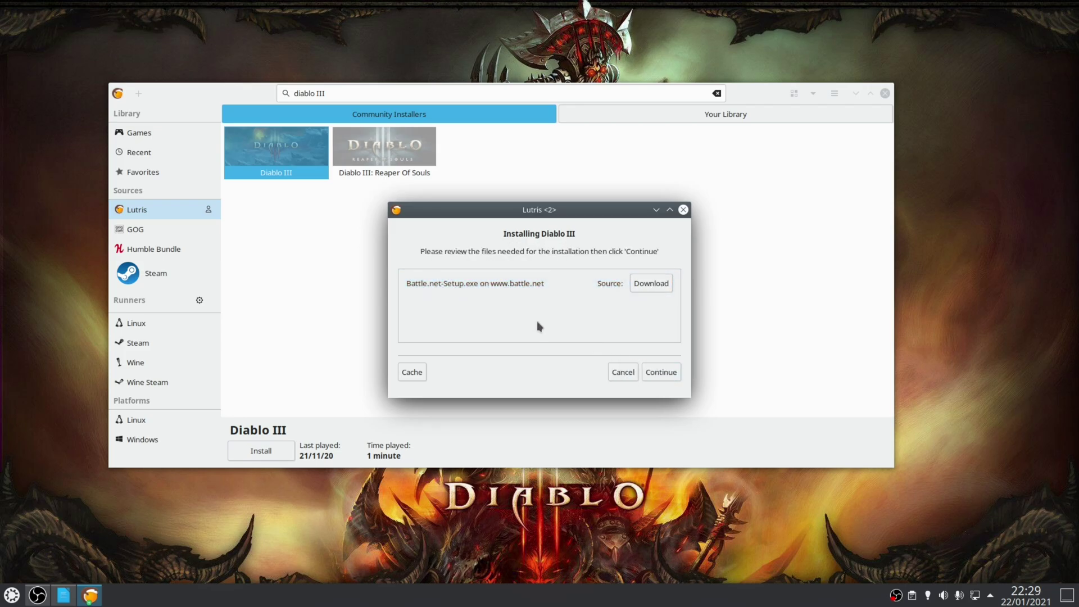
click(661, 371)
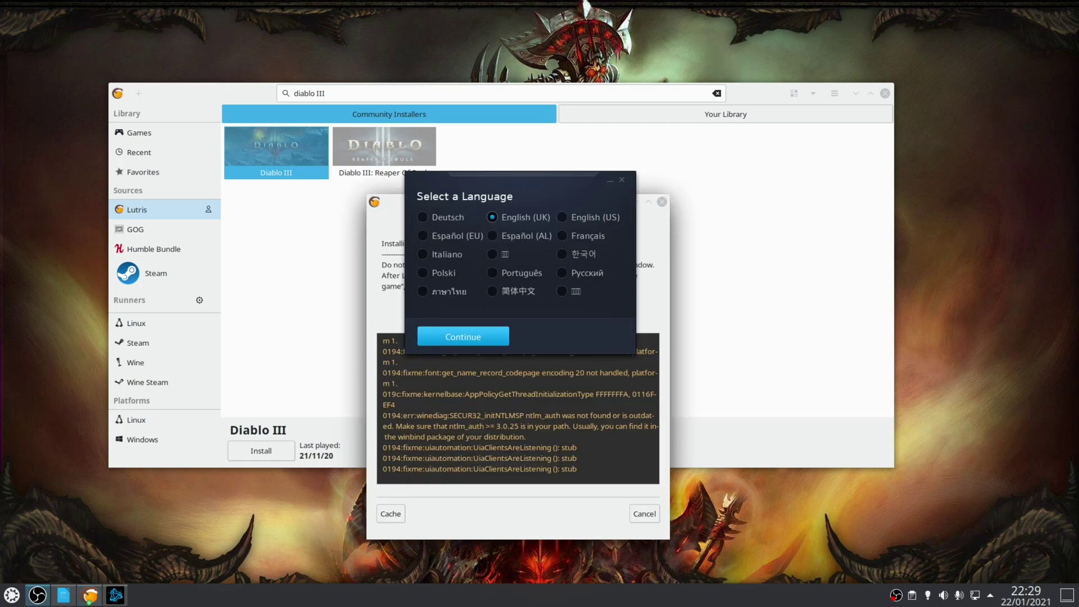
click(487, 336)
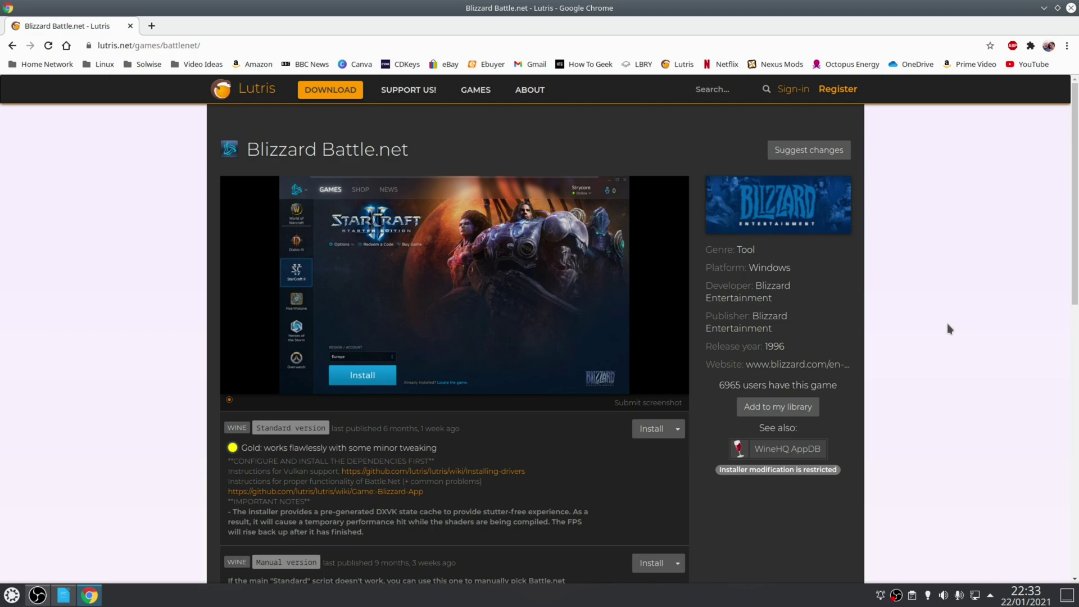
Step: Close the Blizzard Battle.net page in the browser
key(ctrl+w)
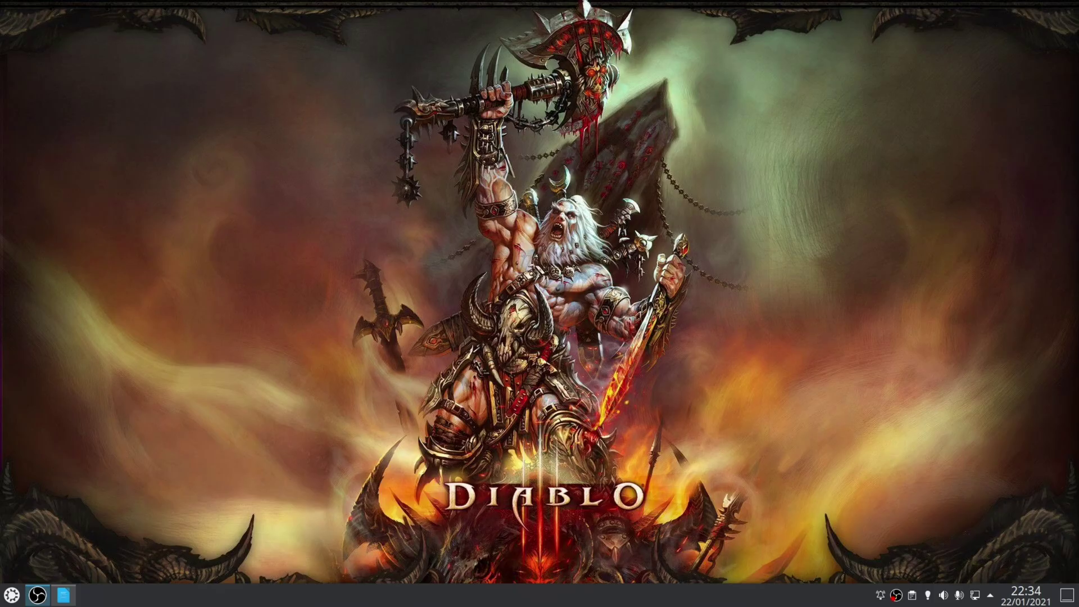